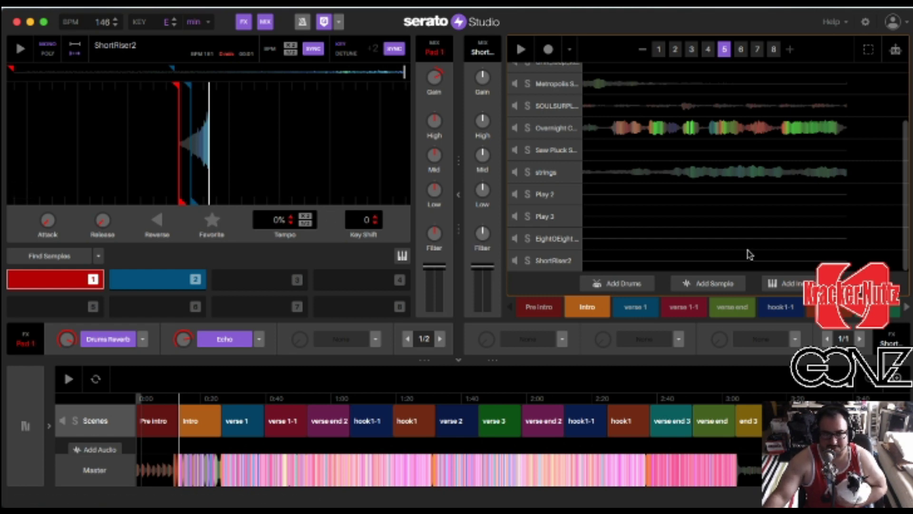
Scroll the deck list back up to the top to reach the main drum deck
scroll(750, 255, up, 3)
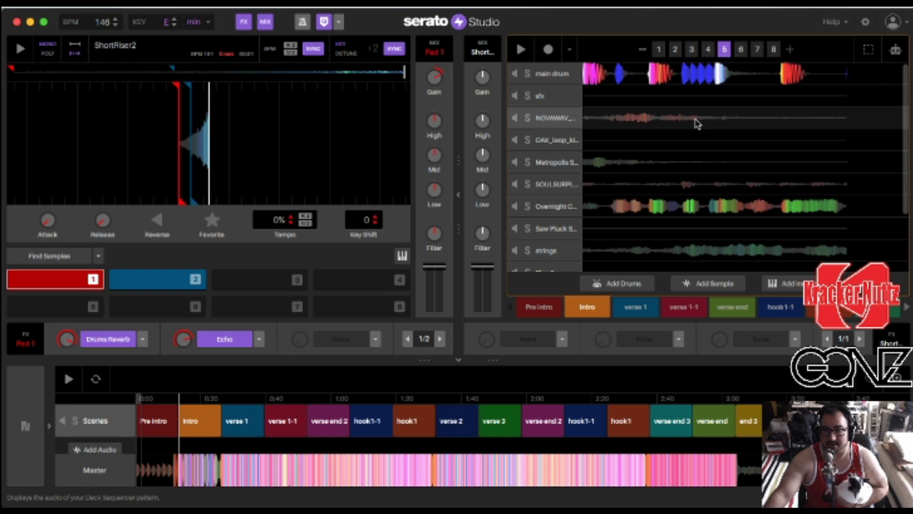
Audition the main drum pads (Lamentation Snr, Decay Hatz, Affliction Hatz, Kick 35, Decimation Snare), then load the sfx deck
click(642, 71)
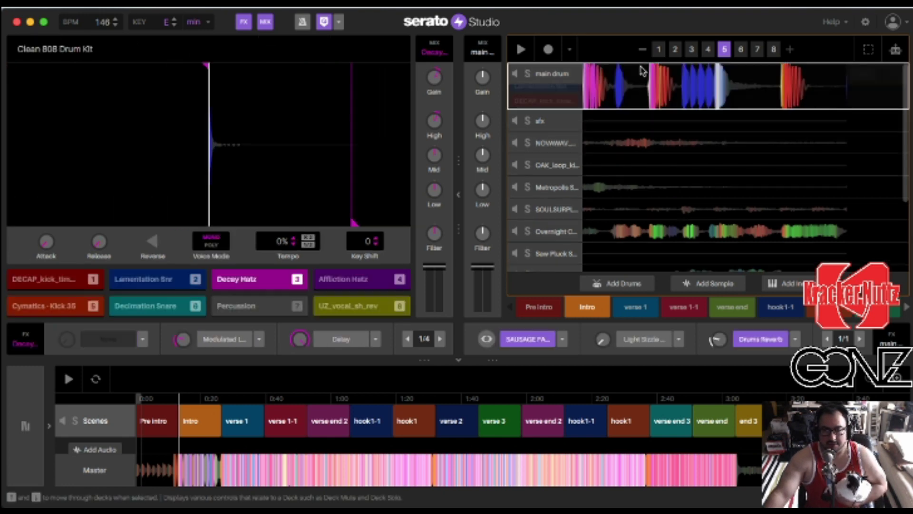
click(642, 72)
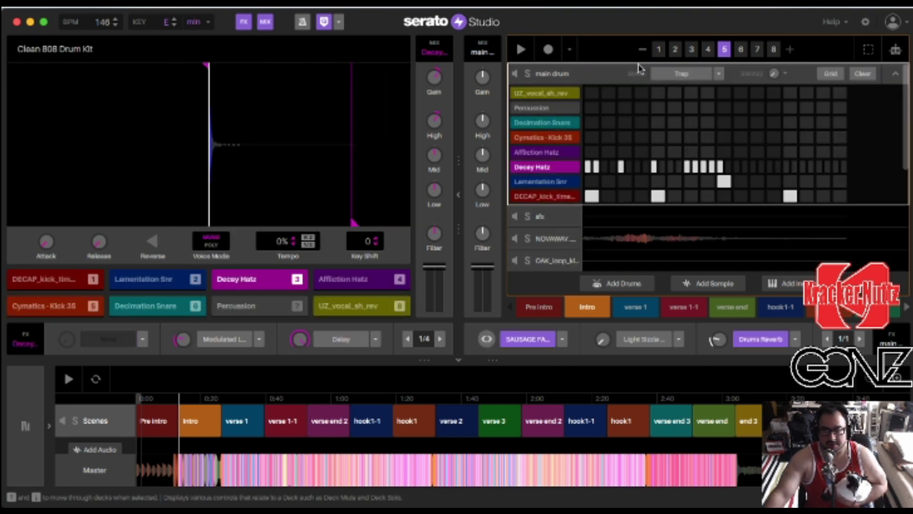
click(125, 281)
click(238, 279)
click(340, 280)
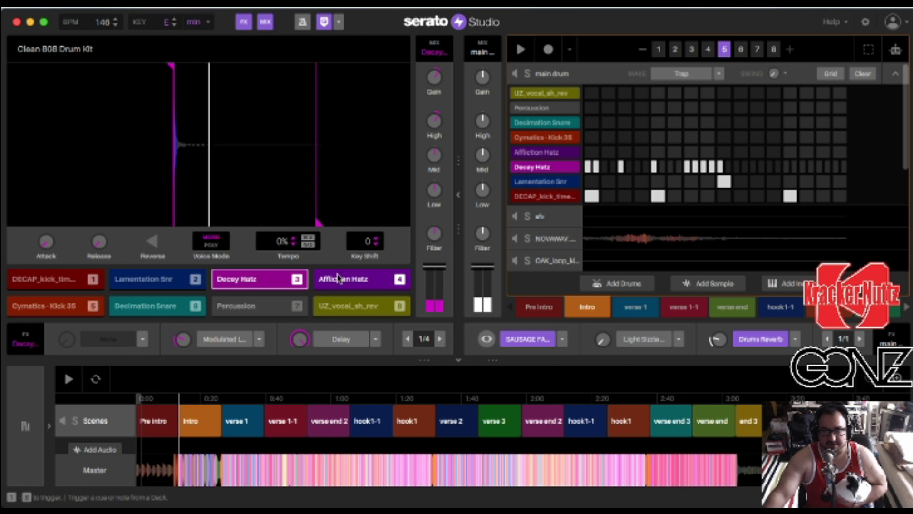
click(51, 302)
click(163, 306)
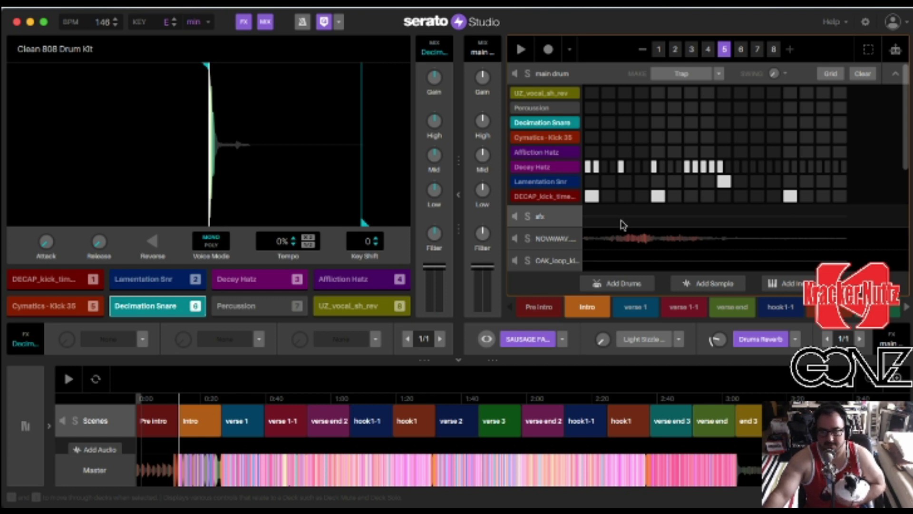
click(622, 225)
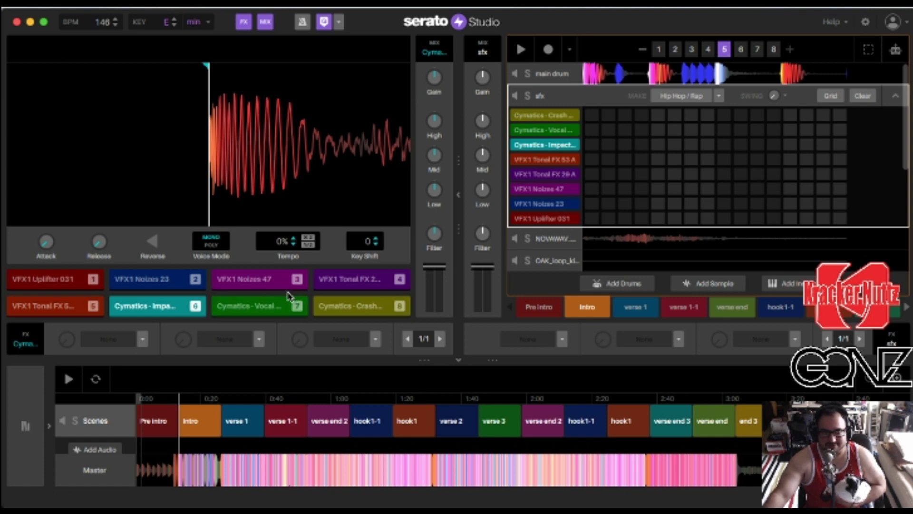
key(6)
key(7)
key(8)
click(243, 308)
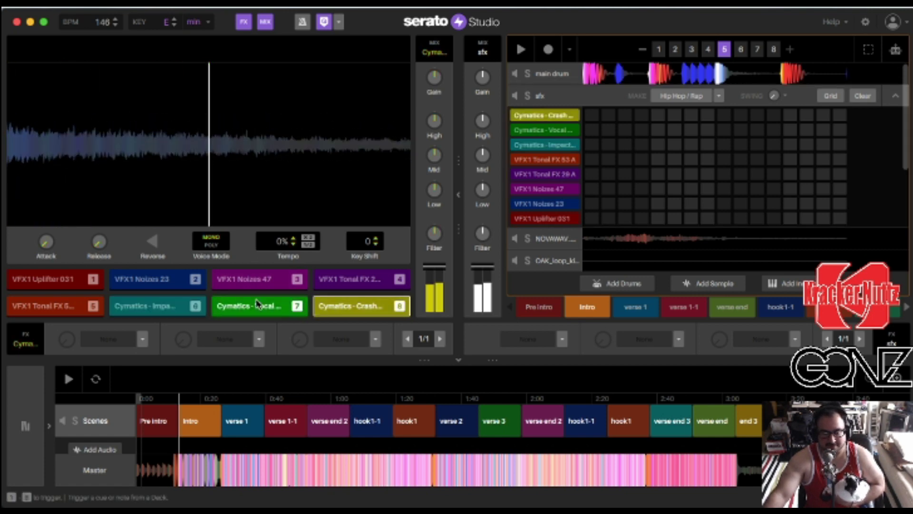
click(145, 304)
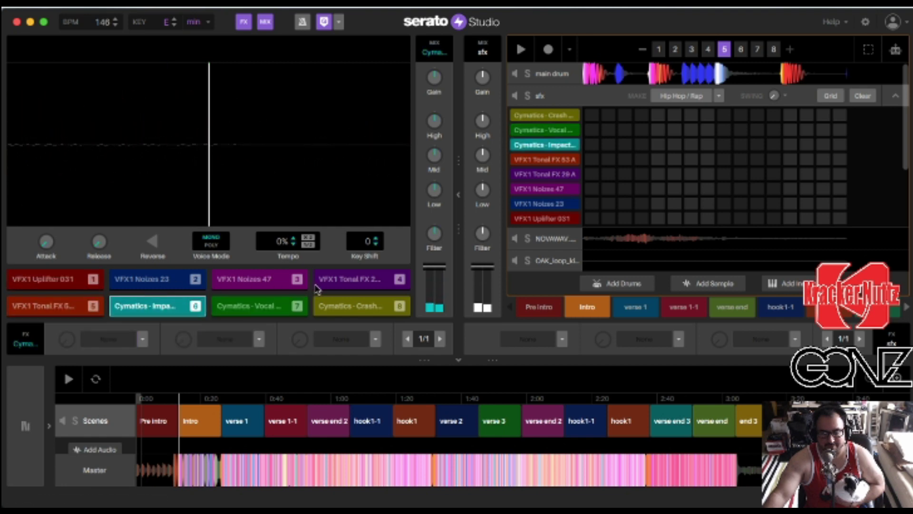
key(4)
key(2)
key(1)
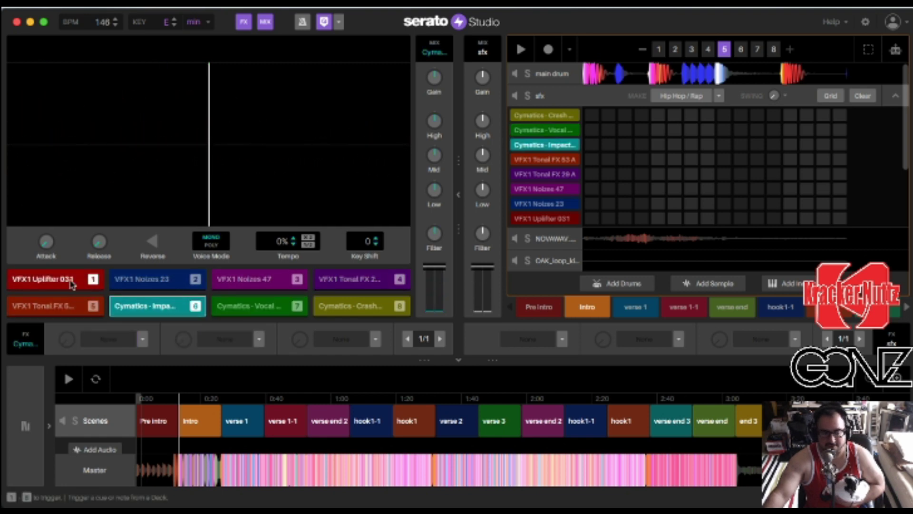
click(232, 285)
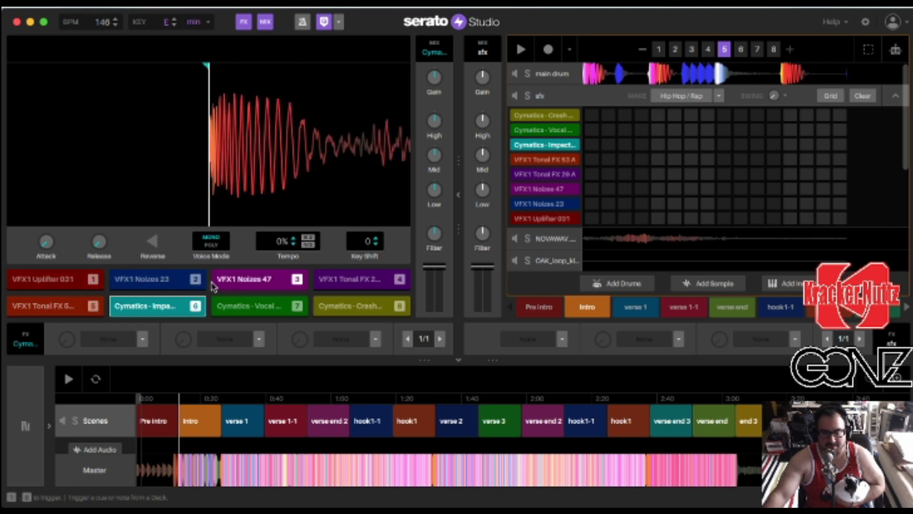
Load the NOVAWAV melodic loop deck, preview its sample, then collapse its pattern
click(617, 242)
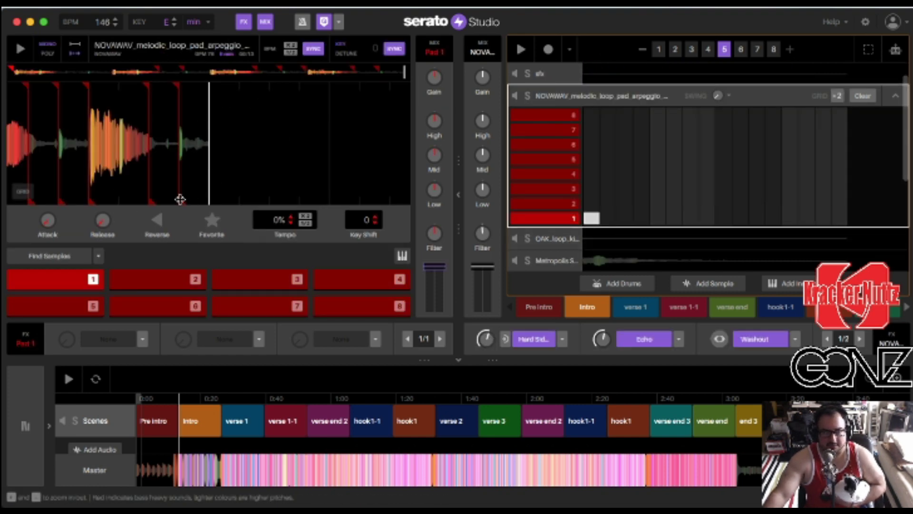
click(18, 47)
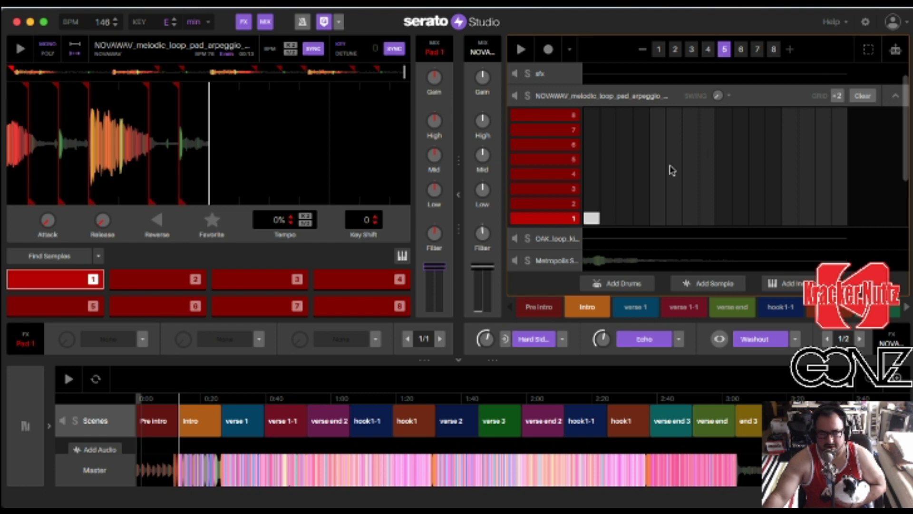
click(634, 221)
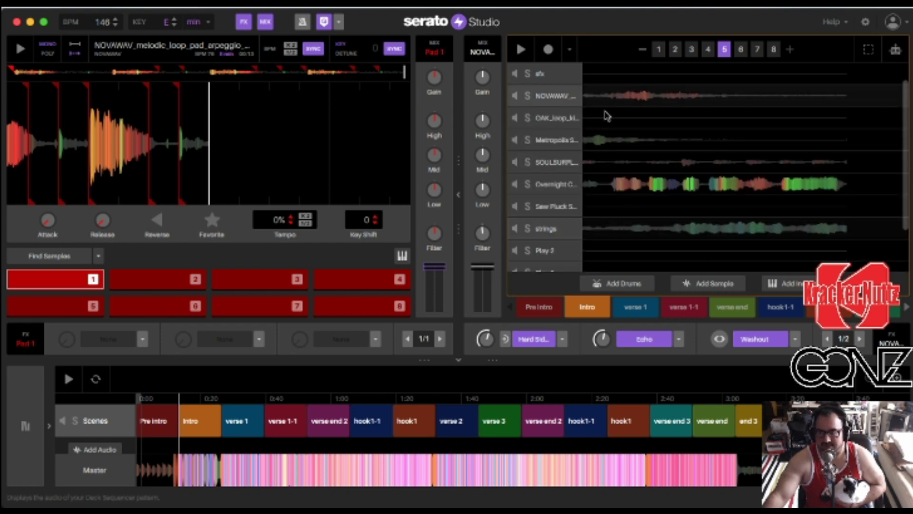
Load the OAK_loop_kilara_guitar_152 deck and play its guitar loop briefly before stopping it
click(609, 122)
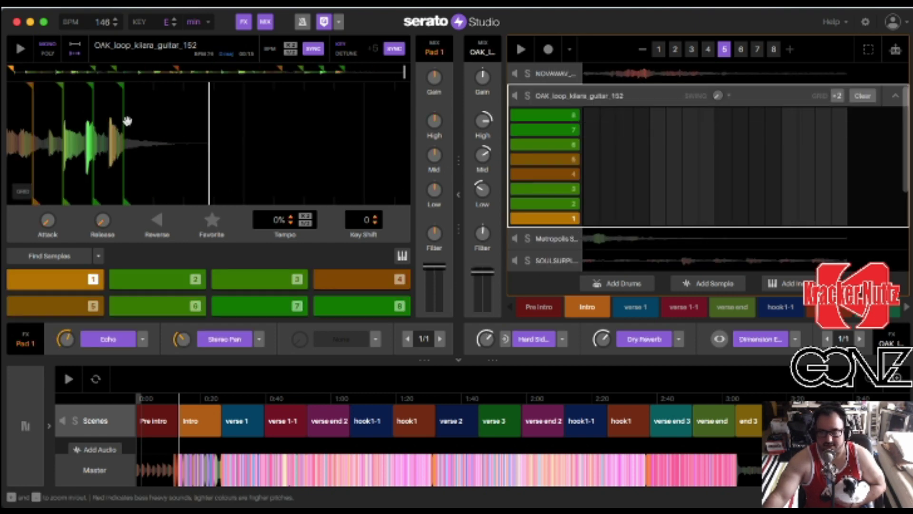
click(21, 50)
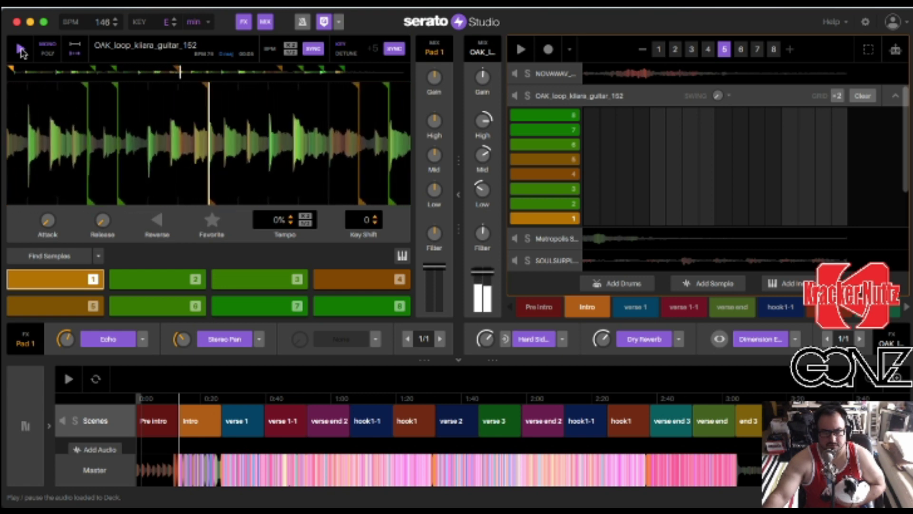
click(20, 50)
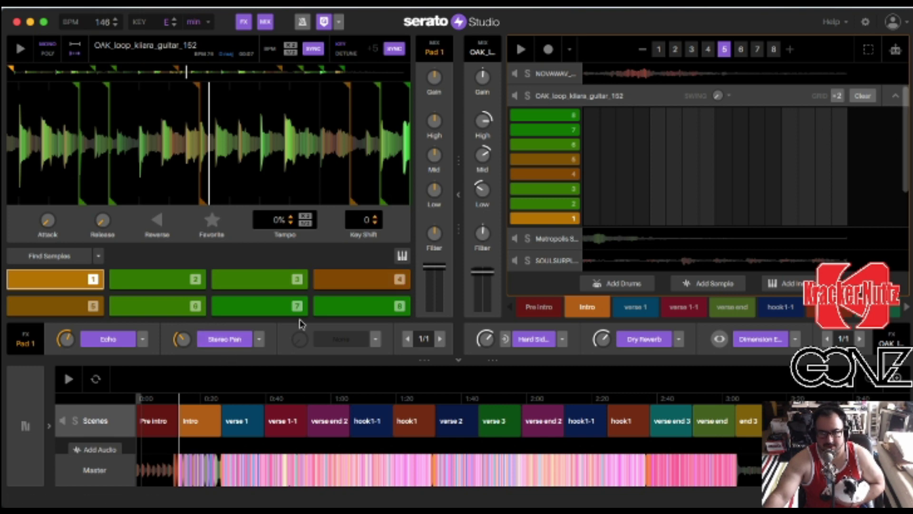
scroll(905, 142, down, 3)
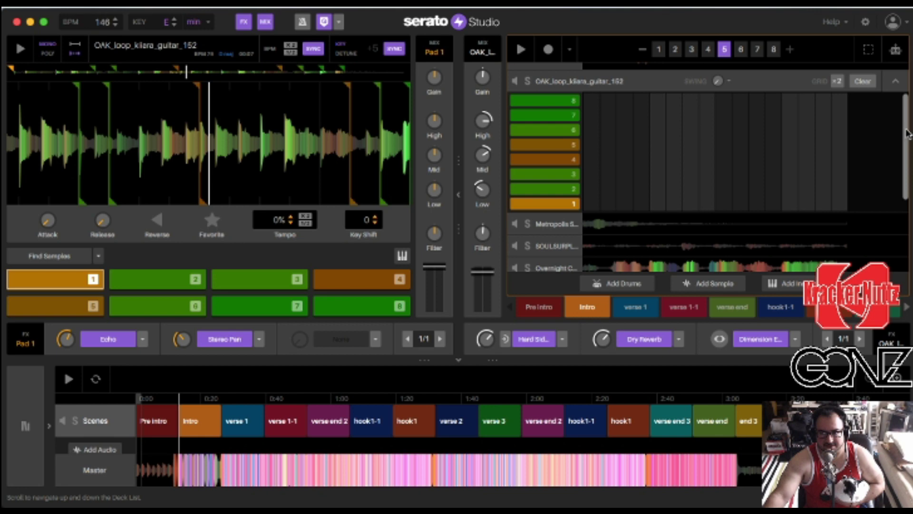
scroll(904, 146, down, 1)
scroll(903, 149, down, 3)
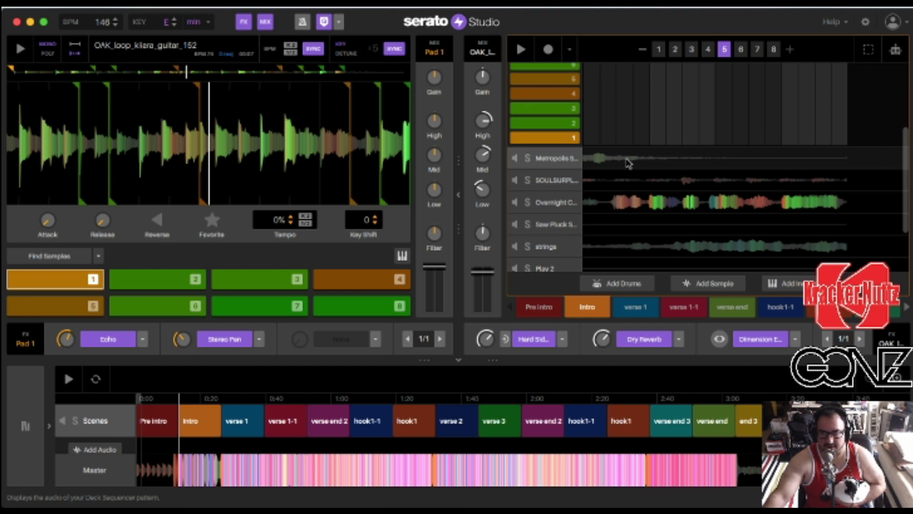
Review the Metropolis Synth piano roll, then load the SOULSURFPLUS melodic loop deck
click(628, 164)
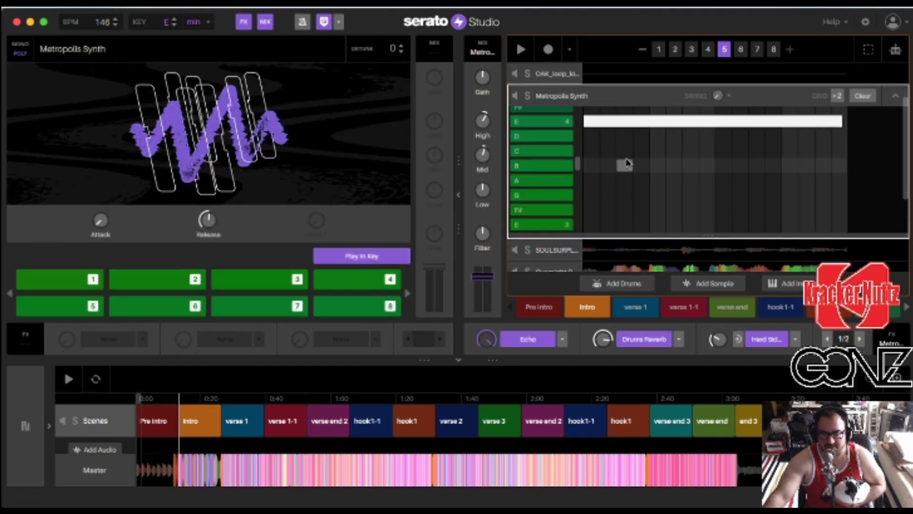
click(681, 253)
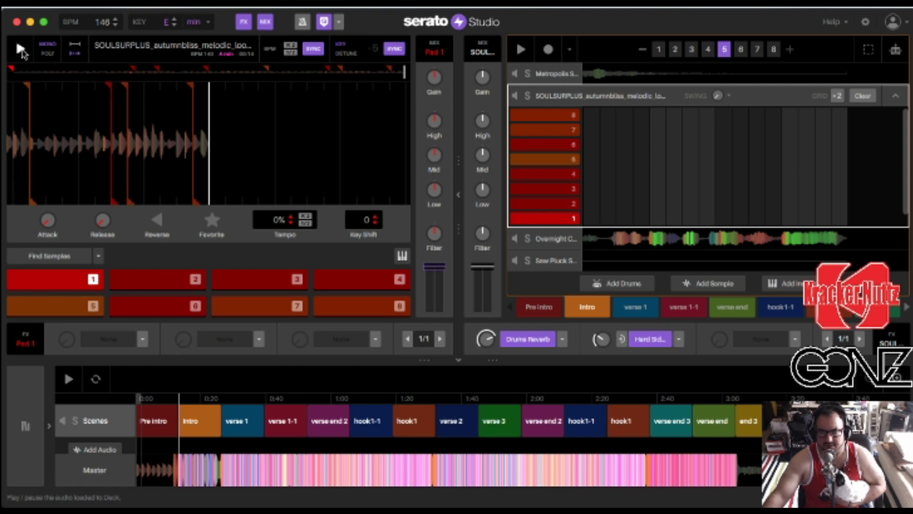
Play the SOULSURFPLUS loop while browsing the Deck Sequencer track list
click(21, 50)
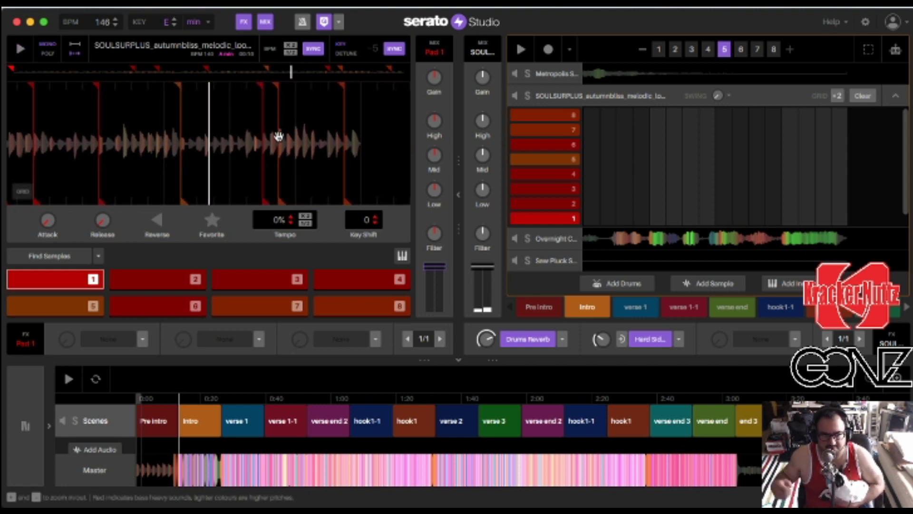
scroll(718, 245, down, 3)
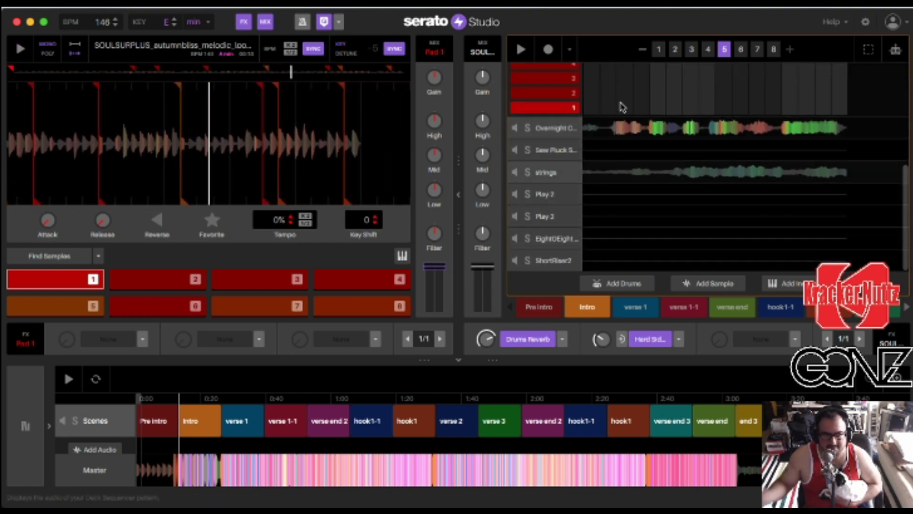
scroll(620, 200, up, 5)
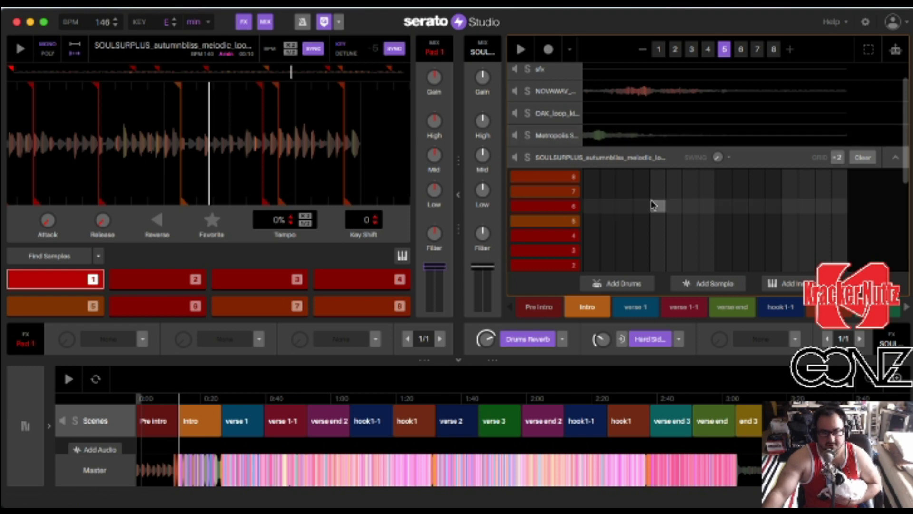
scroll(660, 214, down, 1)
scroll(660, 233, down, 4)
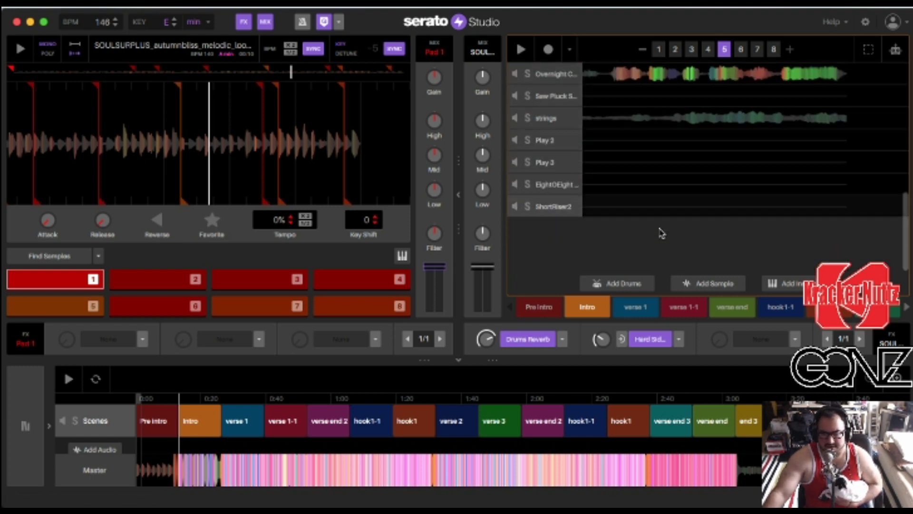
scroll(633, 224, up, 1)
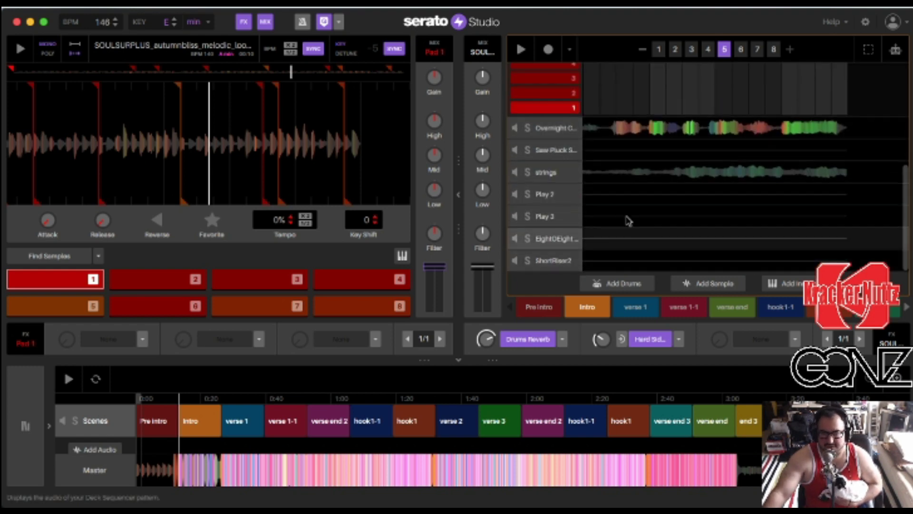
Load the Saw Pluck Synth track and audition a note with key 1
click(652, 151)
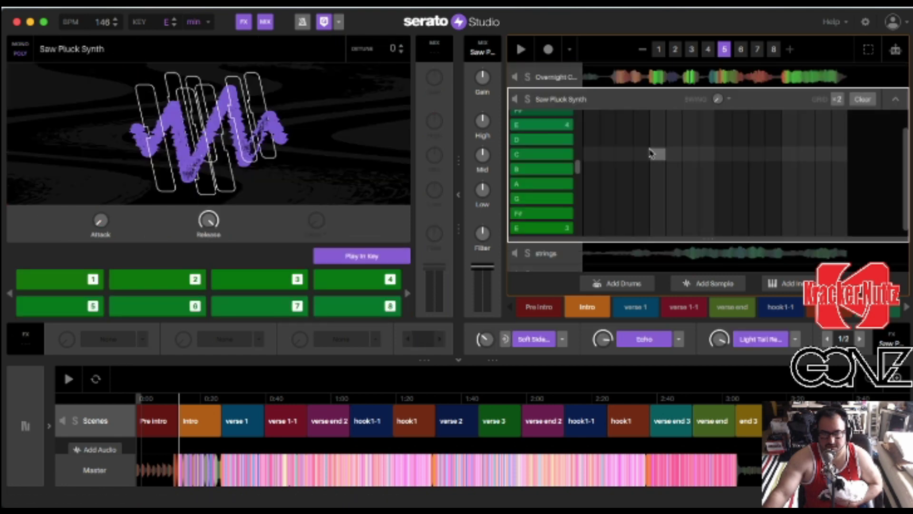
key(1)
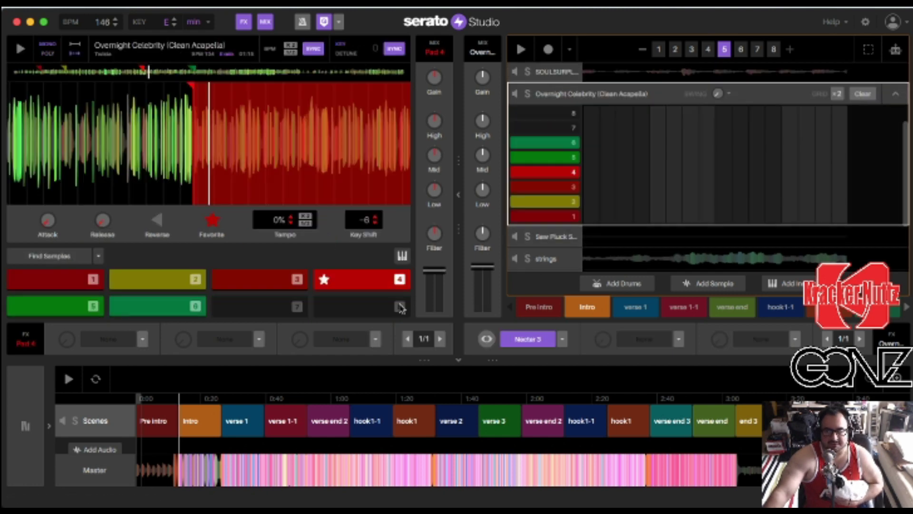
click(390, 285)
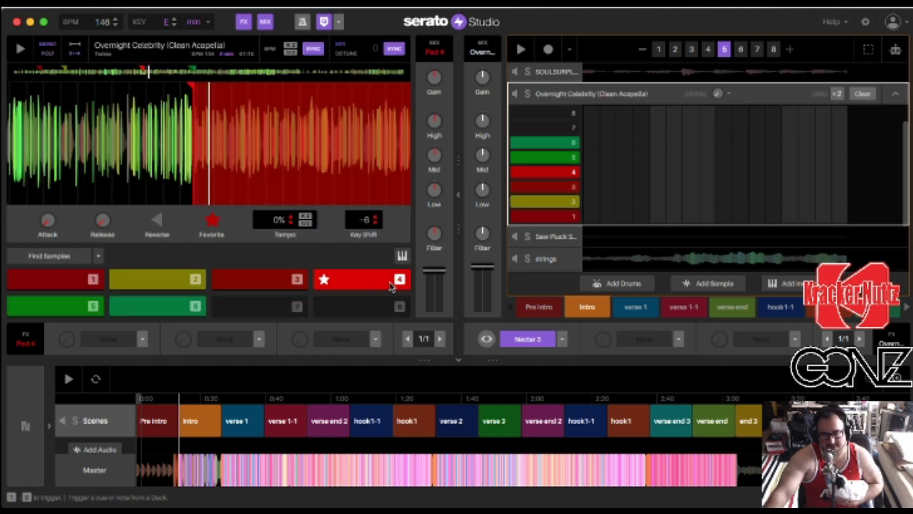
click(47, 290)
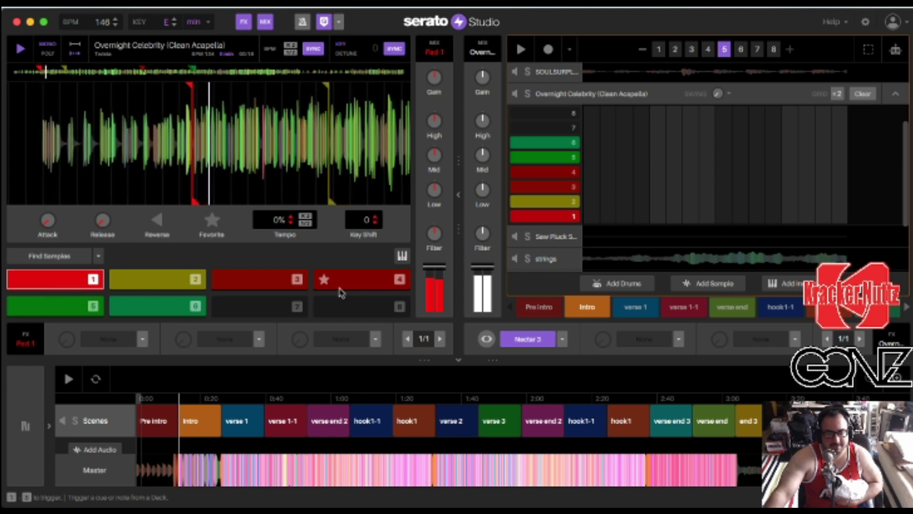
click(351, 280)
click(354, 281)
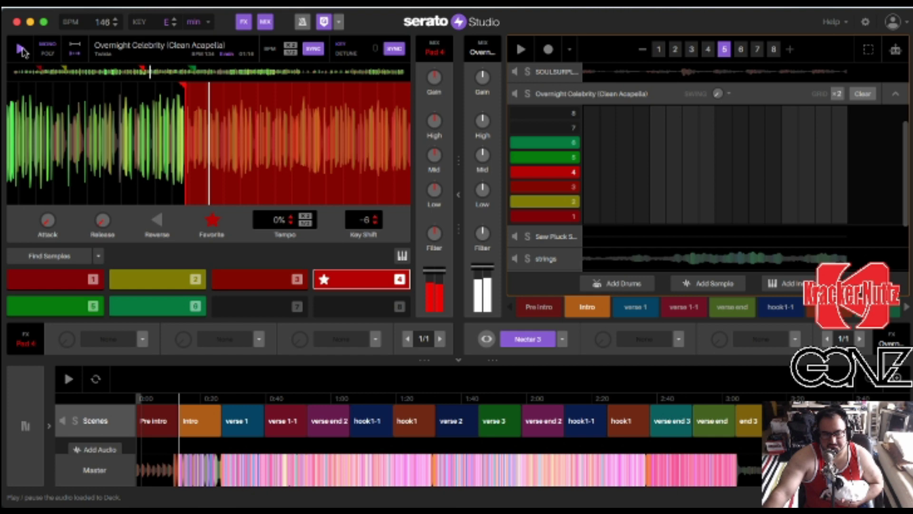
click(21, 50)
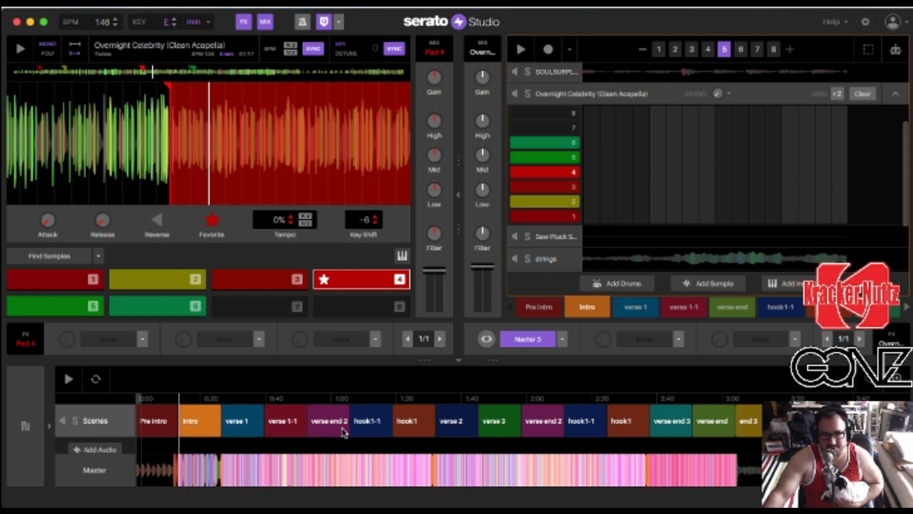
scroll(657, 240, down, 3)
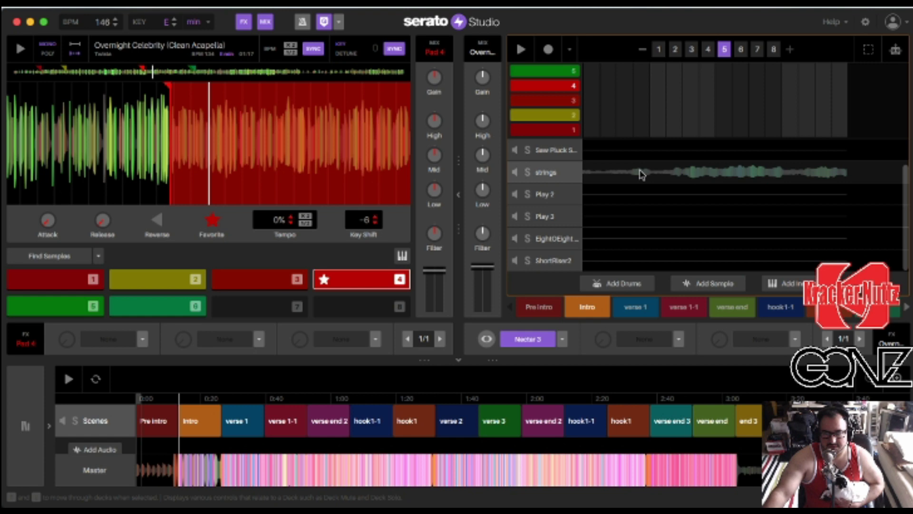
Review the strings track's held E notes in its piano roll, then select the Play 2 track
click(547, 185)
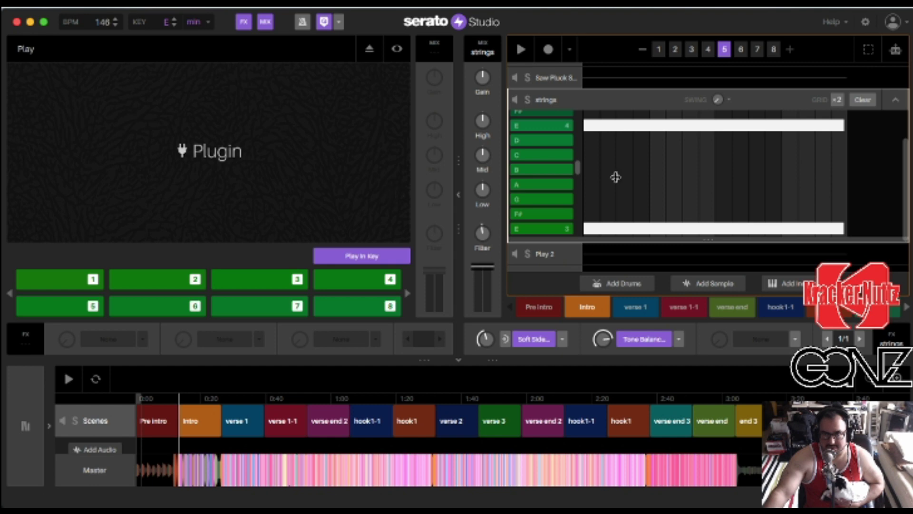
scroll(809, 178, down, 3)
scroll(808, 178, up, 2)
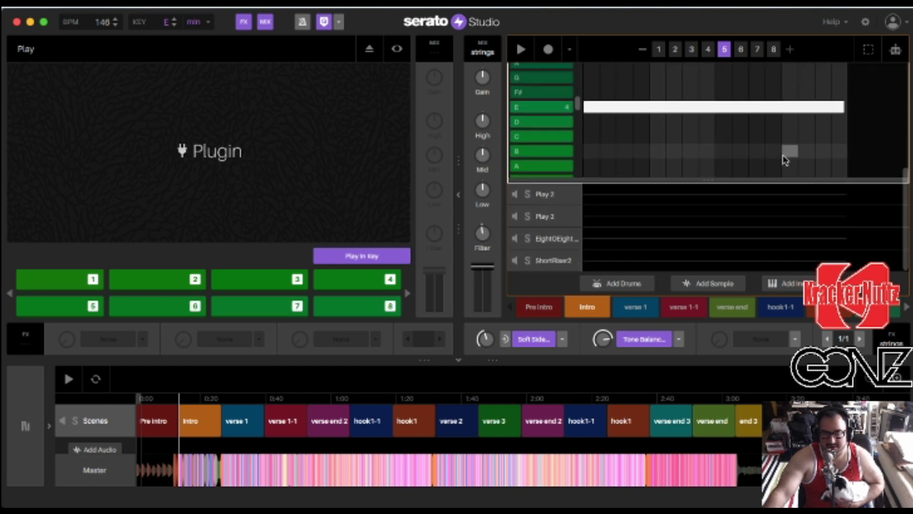
scroll(804, 164, up, 2)
scroll(812, 186, up, 4)
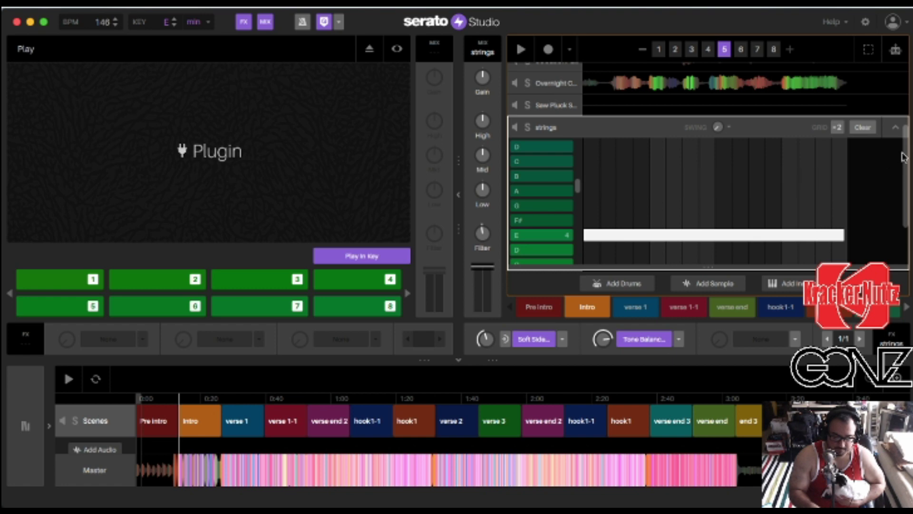
scroll(898, 157, down, 2)
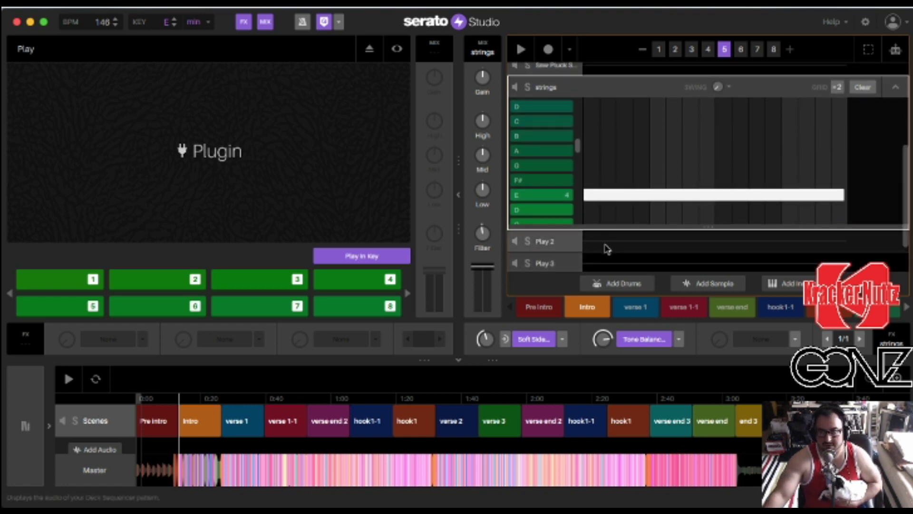
click(607, 248)
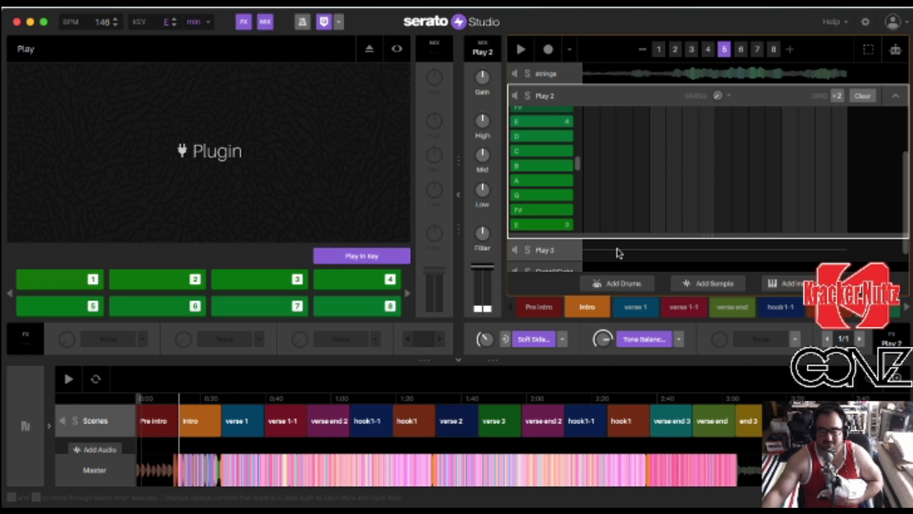
Show the Play 3 track's pattern, then load the EightOEight Sub Bass synth track
click(619, 252)
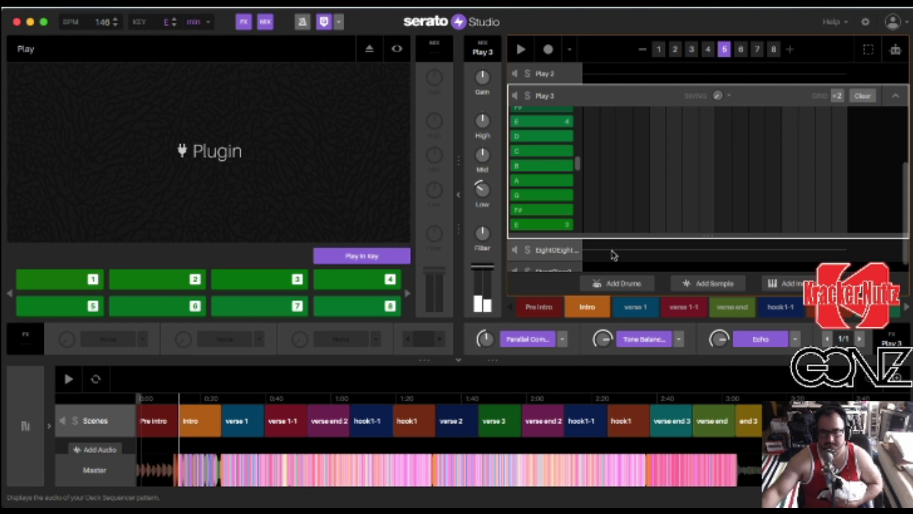
click(614, 255)
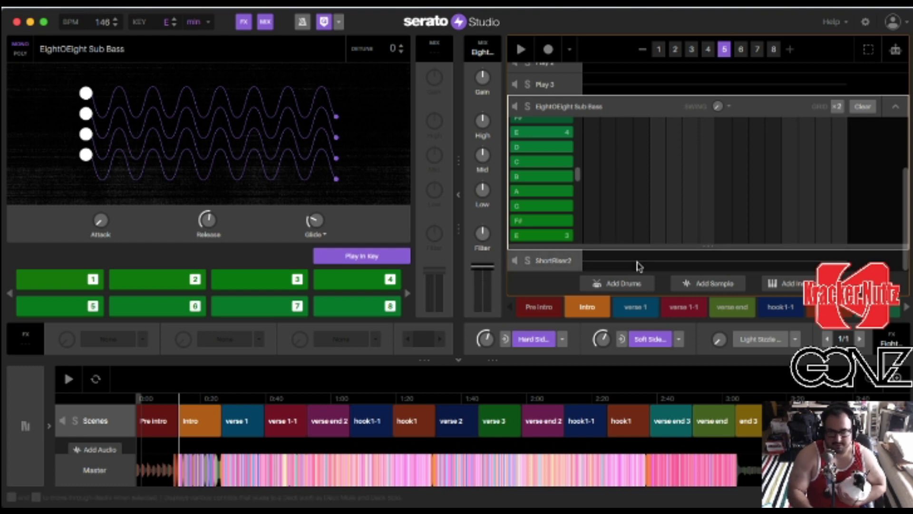
Load the ShortRiser2 sample track and play the riser from cue pad 1
click(639, 266)
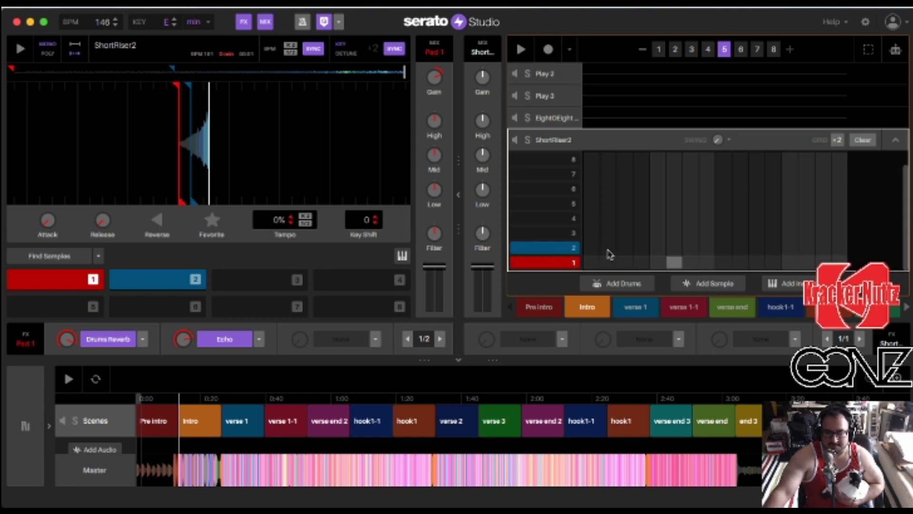
click(81, 283)
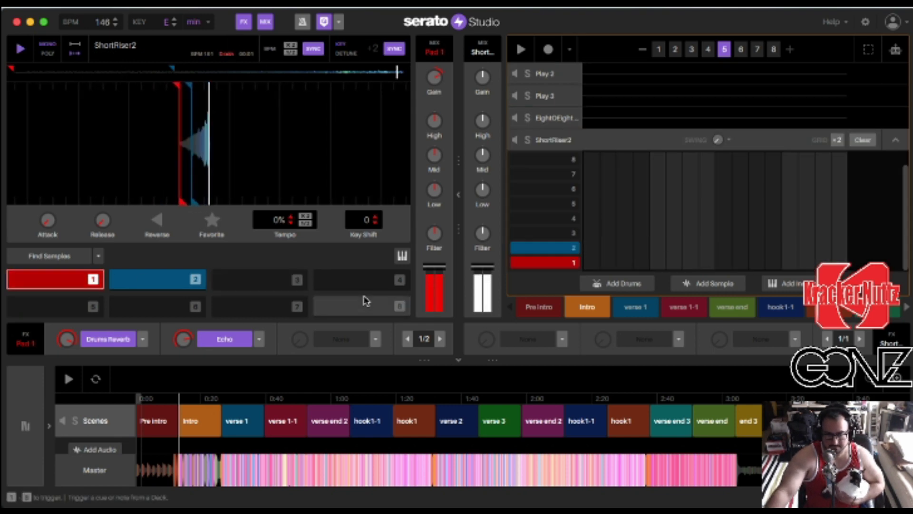